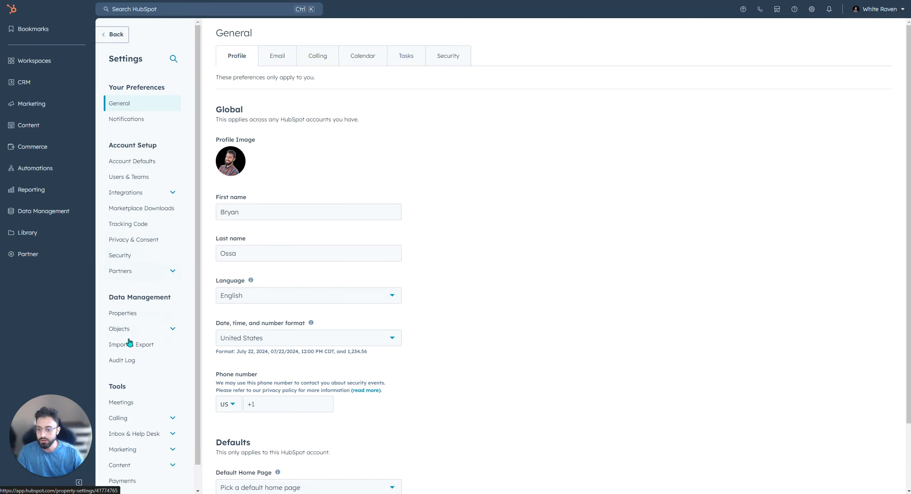
# Open the ticket pipeline settings and save the Application pipeline with statuses New Applicant, Screen, Round 1, Panel, Offer and Accepted.
pyautogui.scroll(-1, 152, 323)
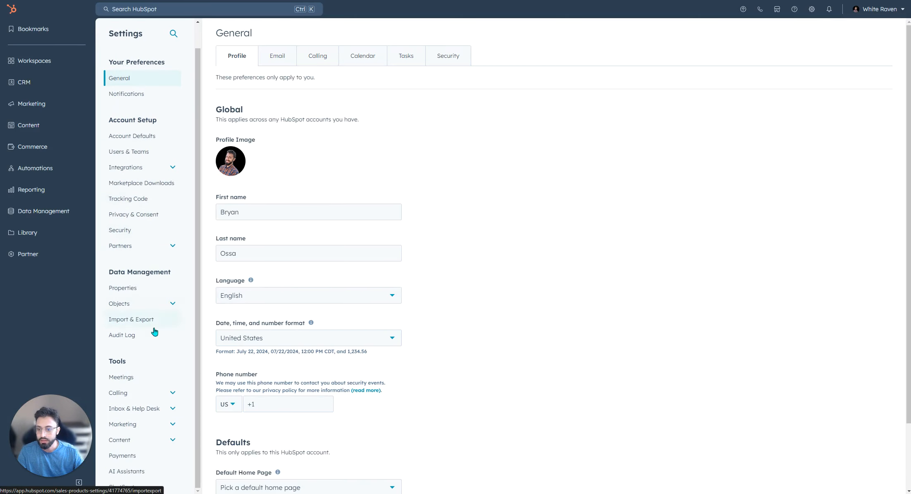
pyautogui.click(142, 305)
pyautogui.scroll(-5, 142, 289)
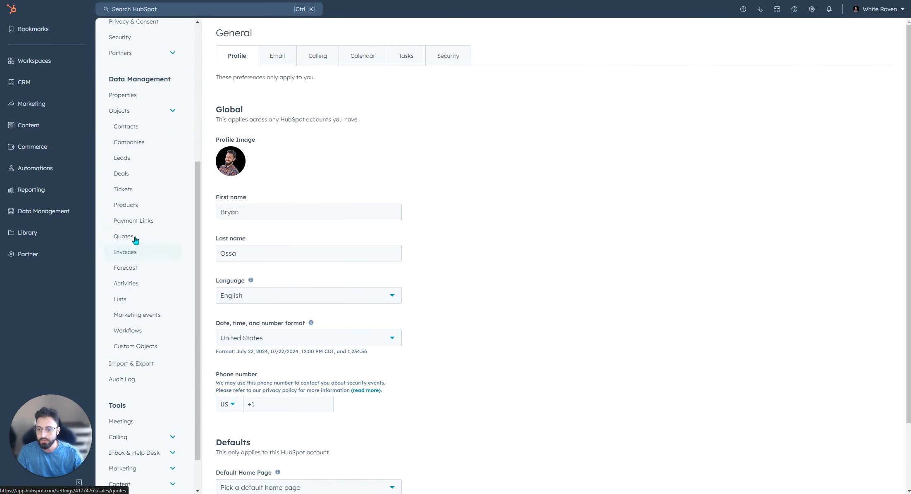
pyautogui.click(138, 190)
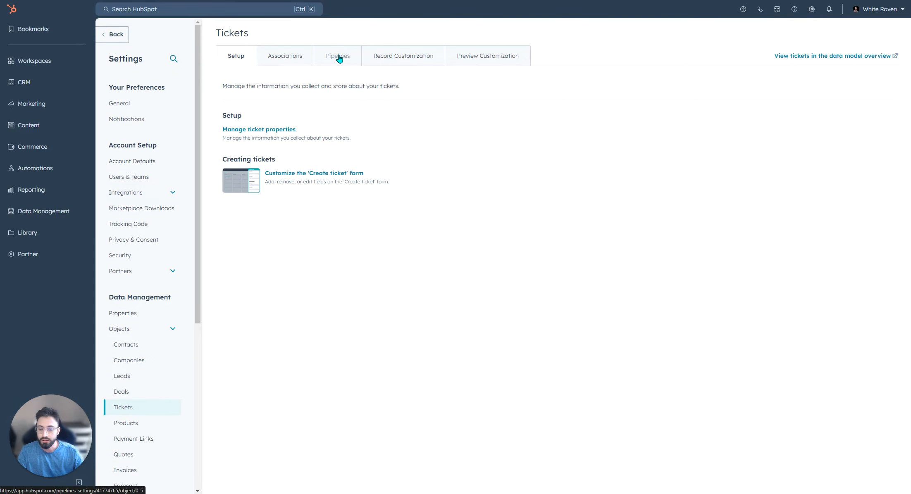
pyautogui.click(351, 61)
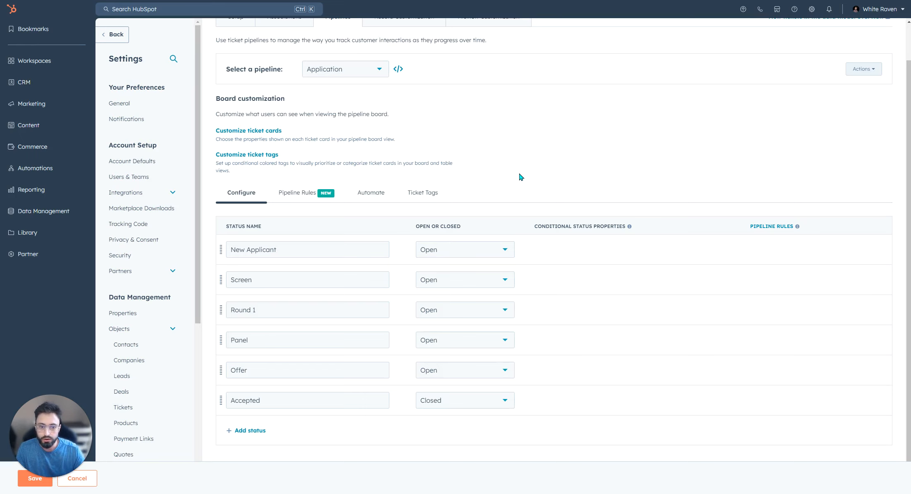
pyautogui.click(34, 478)
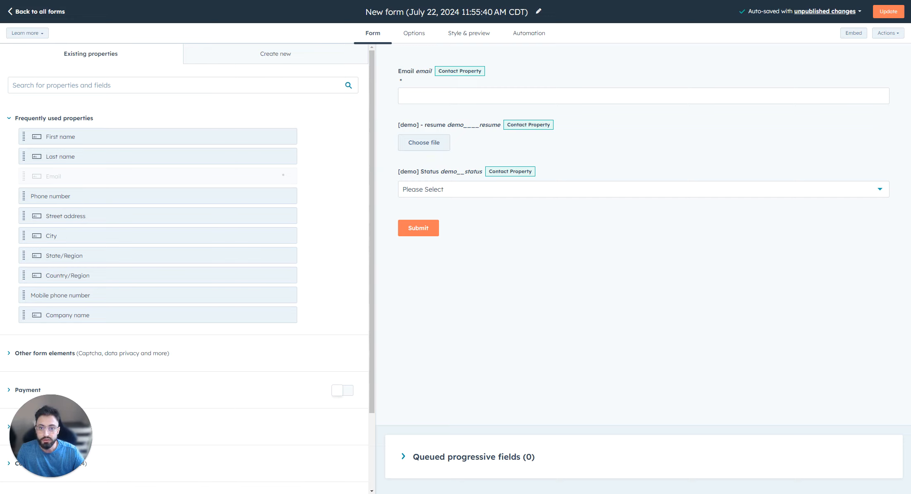
# Add the First name and Last name properties side by side above the form's Email field.
pyautogui.moveTo(65, 136); pyautogui.dragTo(479, 66)
pyautogui.moveTo(74, 155); pyautogui.dragTo(900, 88)
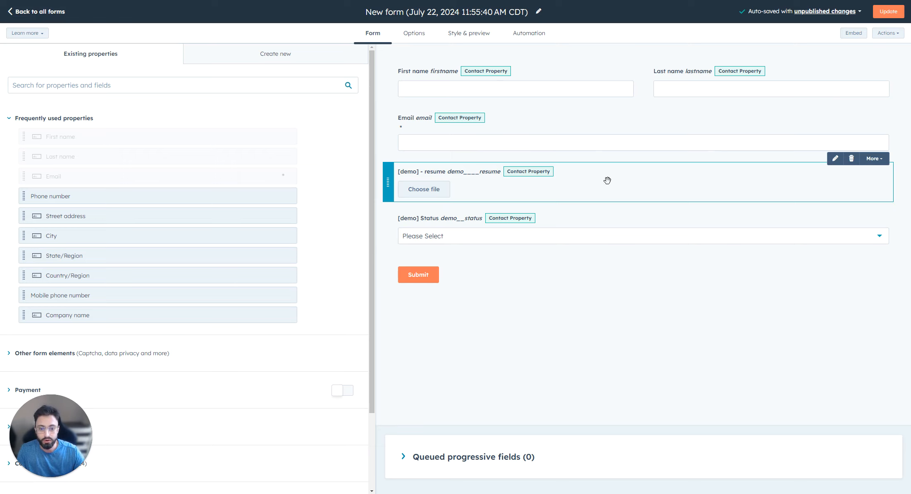
# Make the form's [demo] Status field hidden, with Received Application preselected.
pyautogui.click(413, 231)
pyautogui.scroll(-2, 238, 238)
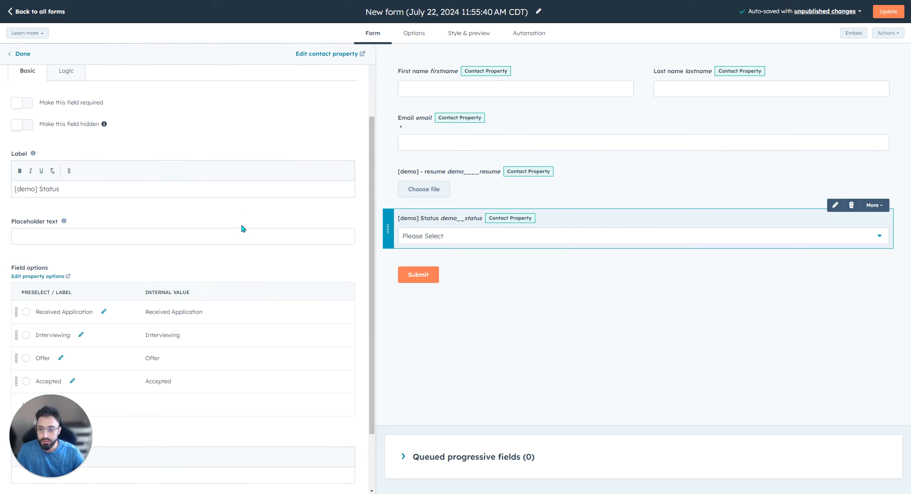
pyautogui.scroll(2, 164, 153)
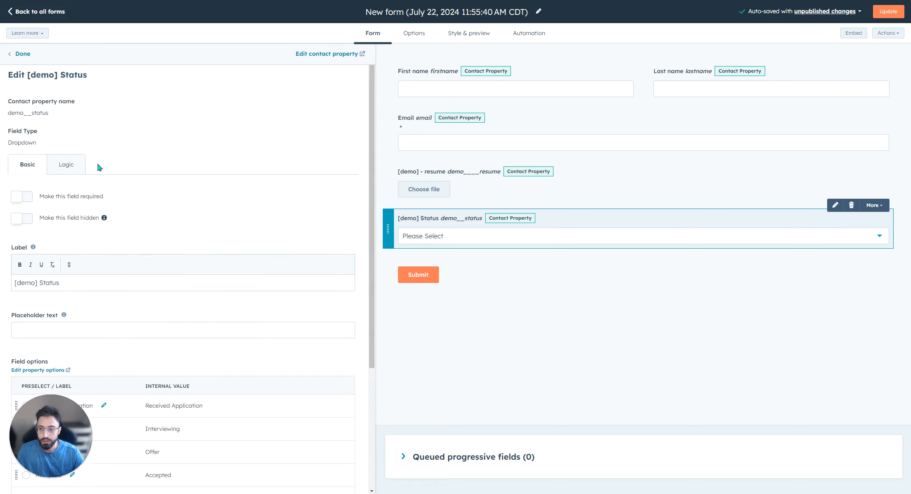
pyautogui.click(22, 218)
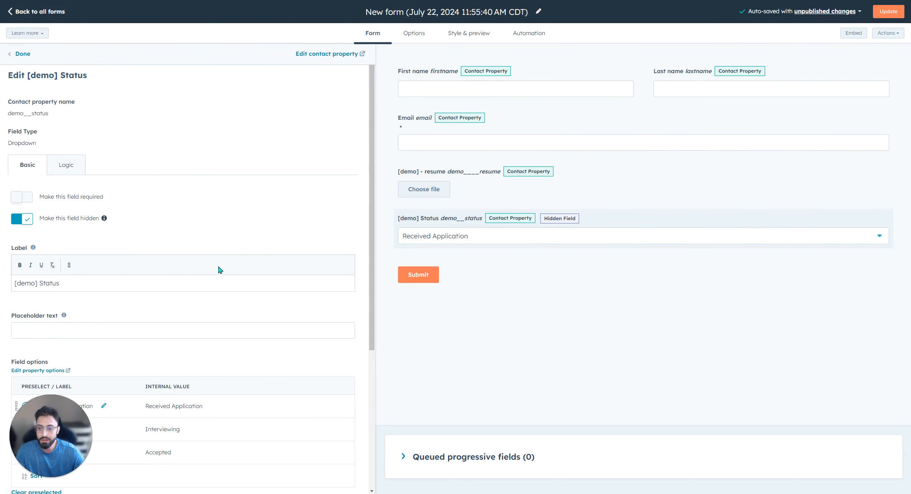
pyautogui.scroll(-5, 126, 214)
pyautogui.scroll(5, 248, 250)
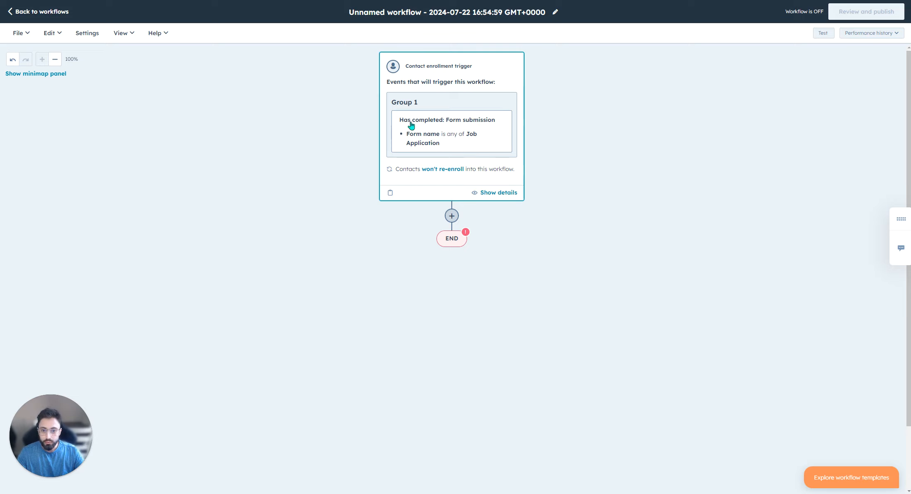
# Add a branch named Legitimate after the enrollment trigger, with the criterion [demo] Status is any of Received Application.
pyautogui.click(454, 218)
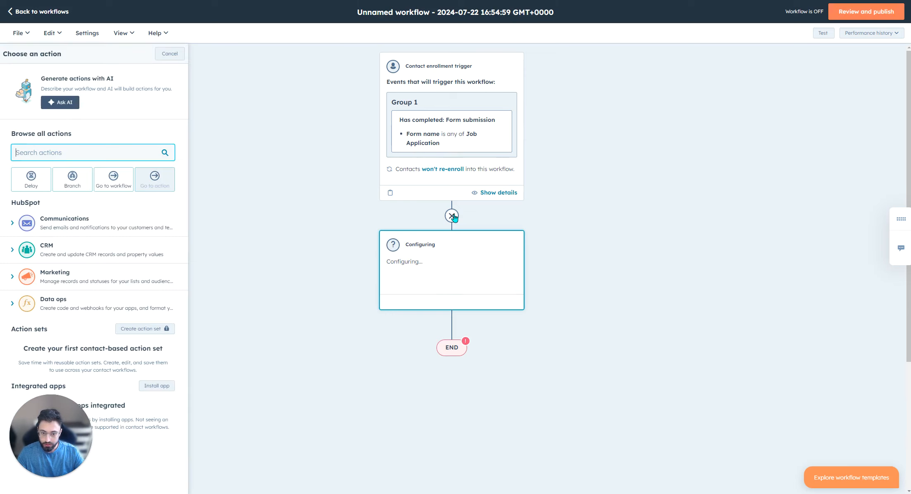
pyautogui.click(73, 177)
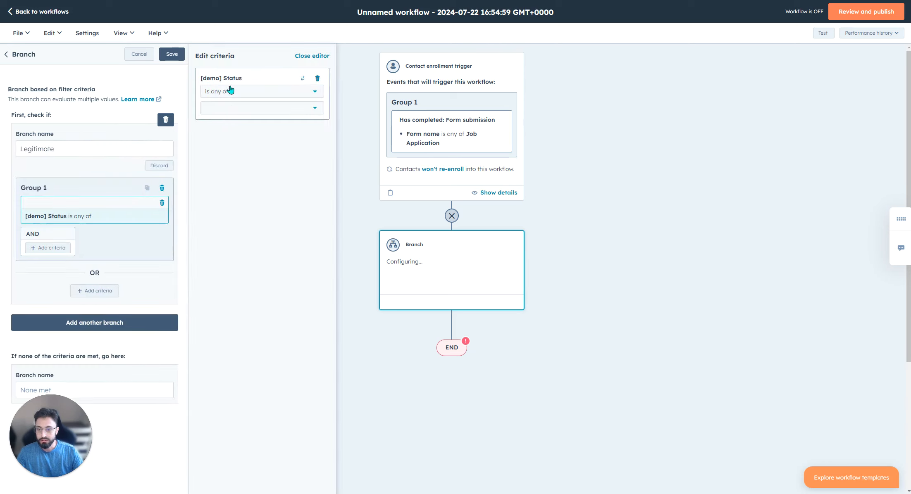
pyautogui.click(236, 109)
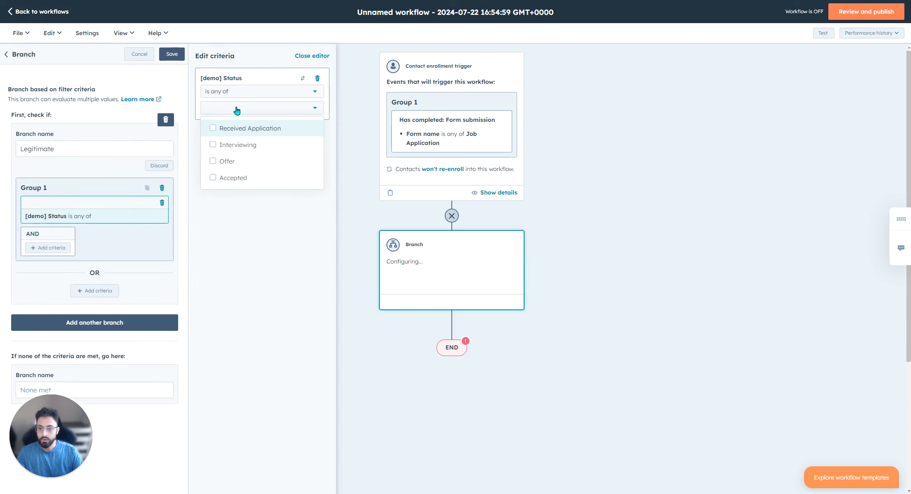
pyautogui.click(245, 132)
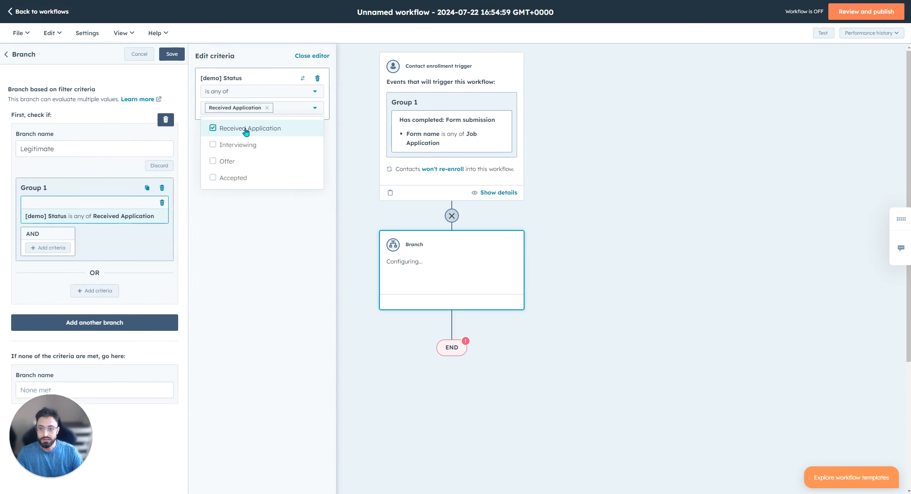
pyautogui.click(256, 260)
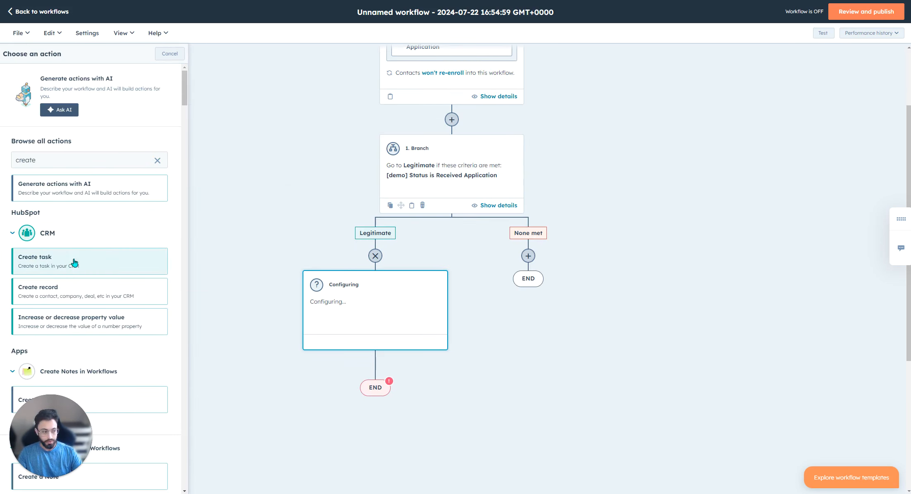
# Add a Create record action under Legitimate for a ticket named "New Application |" plus First Name and Last Name tokens, assigned to a specific user.
pyautogui.click(66, 291)
pyautogui.click(45, 140)
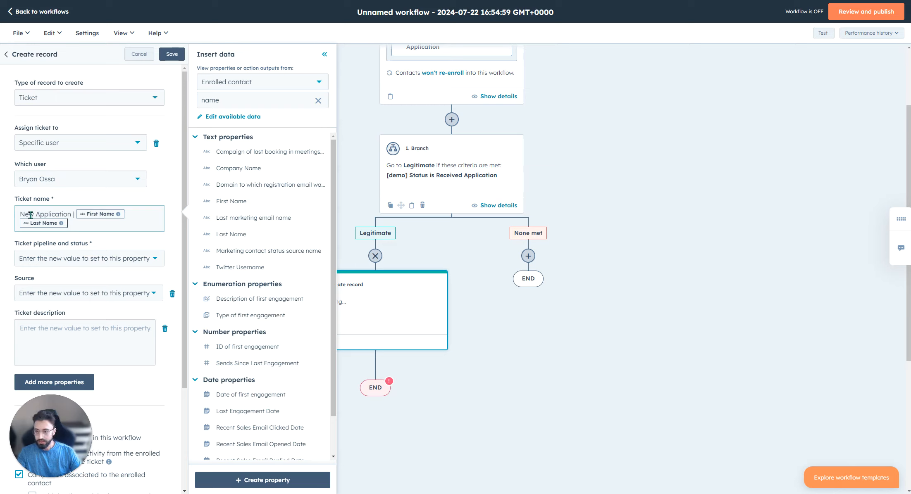
pyautogui.moveTo(20, 212); pyautogui.dragTo(75, 227)
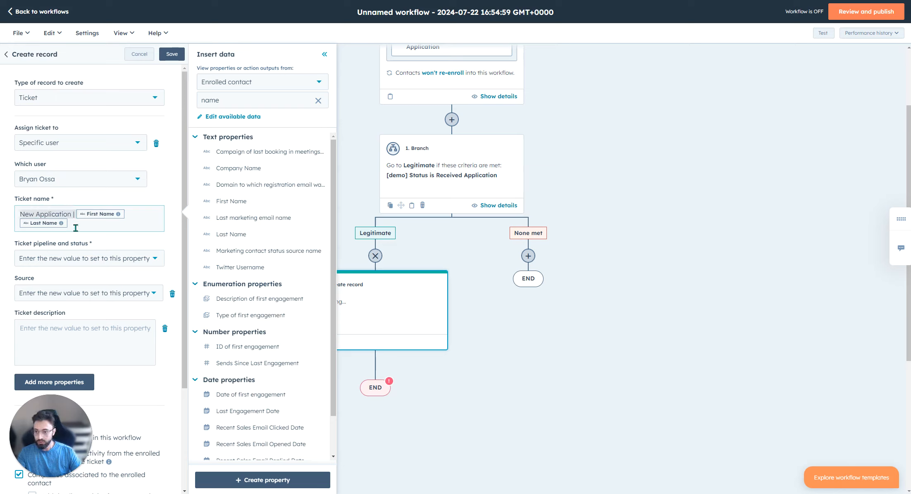
pyautogui.click(84, 224)
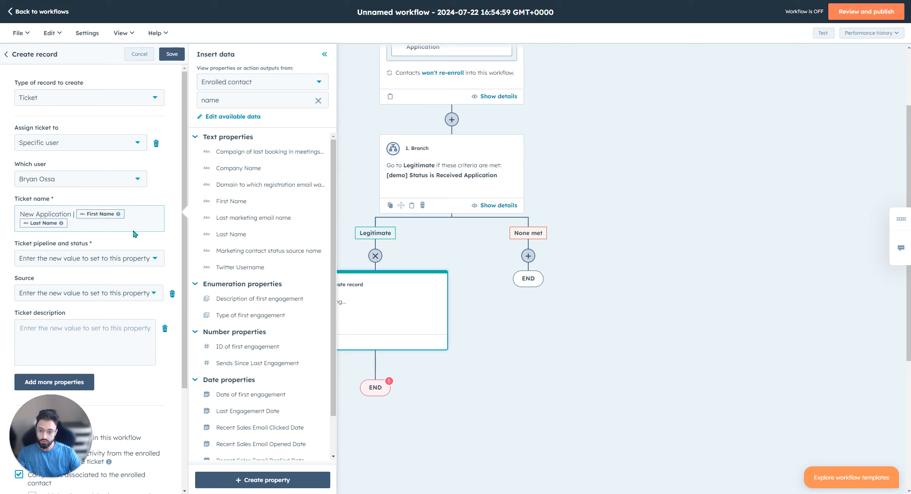
# Set the ticket's pipeline and status to New Applicant (Application) and save the Create record action.
pyautogui.click(92, 261)
pyautogui.click(62, 319)
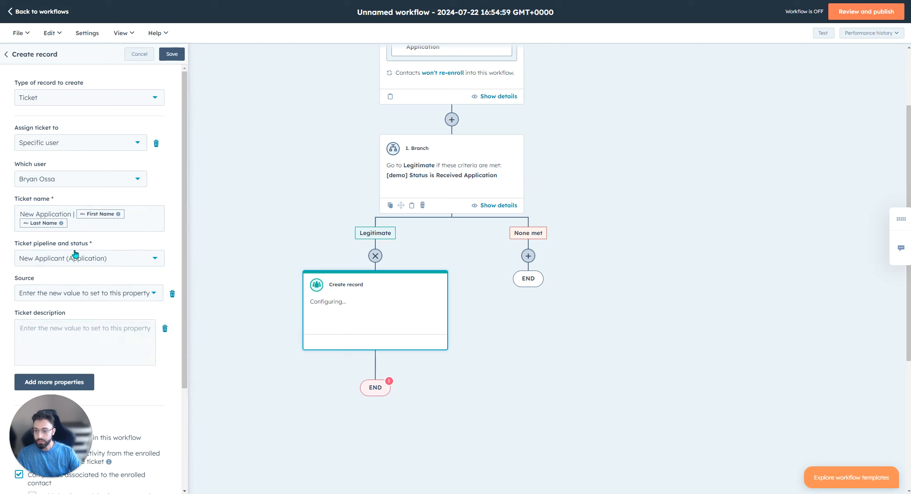
pyautogui.click(88, 261)
pyautogui.scroll(1, 149, 340)
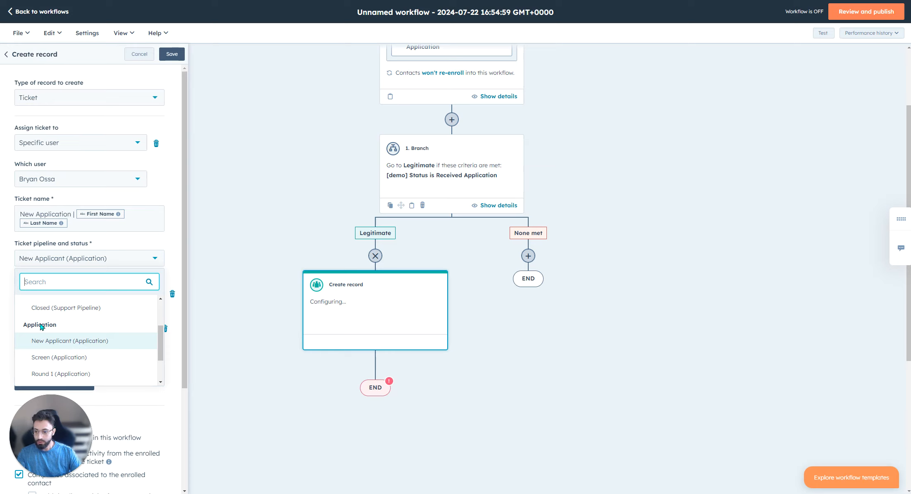
pyautogui.click(42, 340)
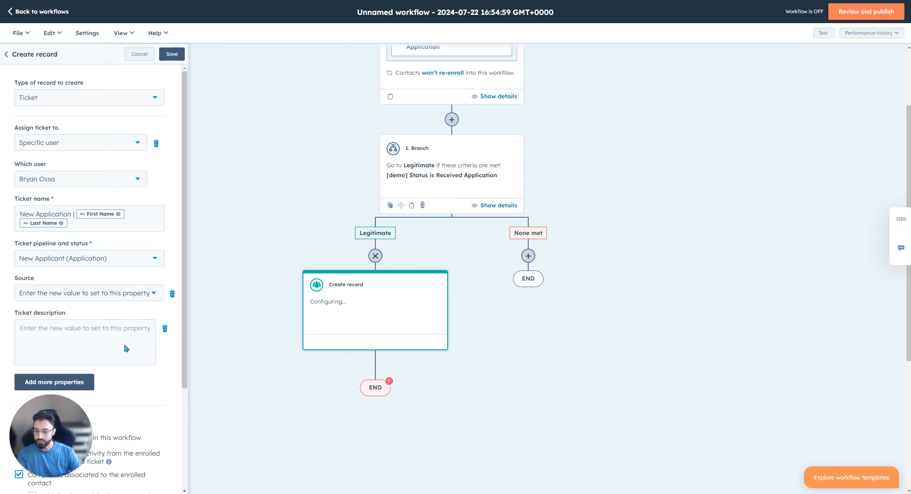
pyautogui.scroll(-3, 120, 343)
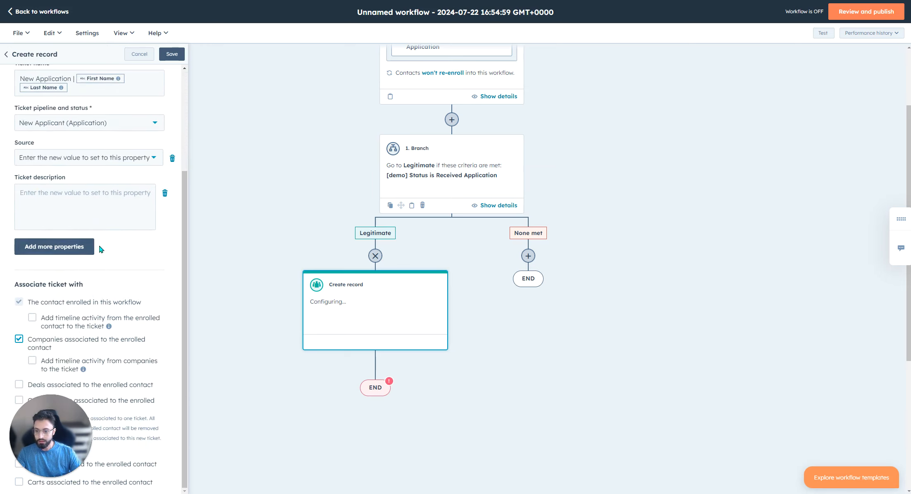
pyautogui.scroll(3, 112, 251)
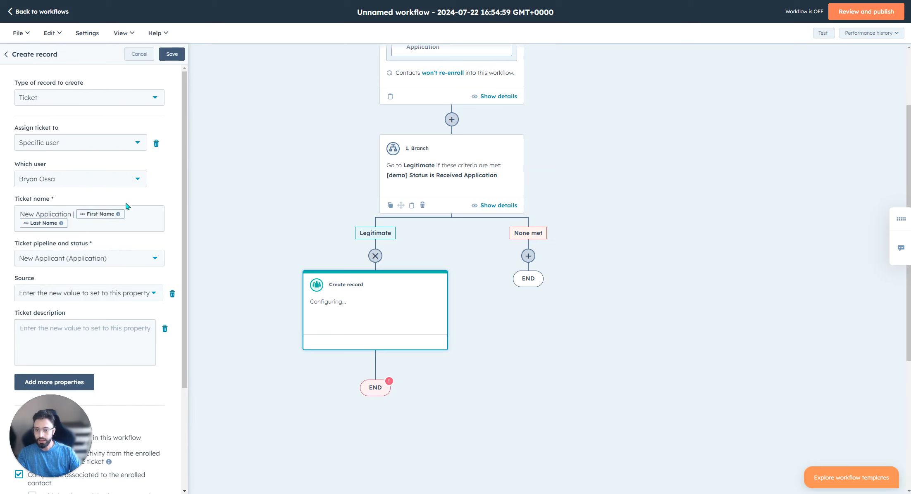
pyautogui.scroll(-2, 124, 306)
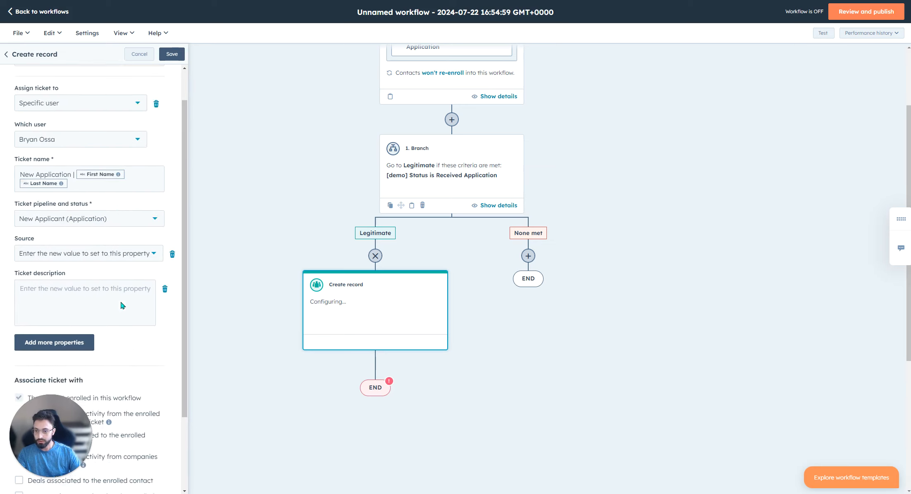
pyautogui.click(171, 55)
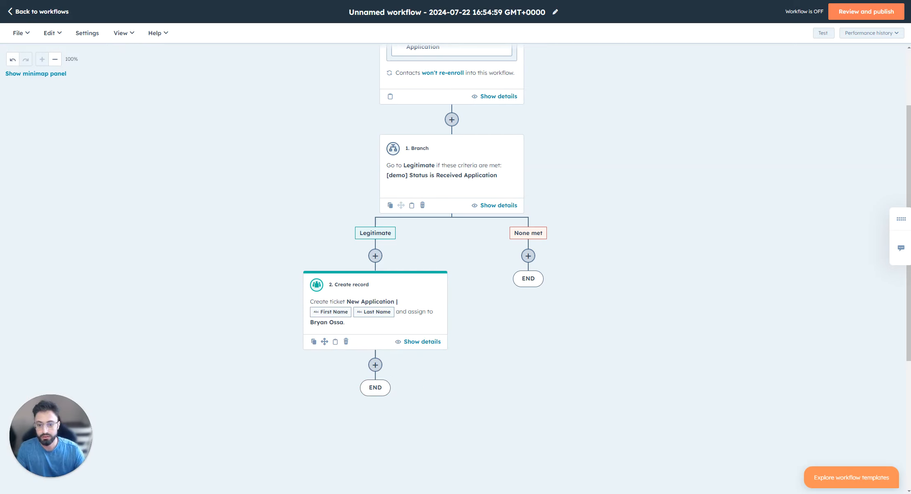
# Submit a test application through the live form with the applicant's name, e-mail and star_wars_trooper_helmet-wallpaper-5120x2160.jpg as the resume.
pyautogui.scroll(2, 409, 331)
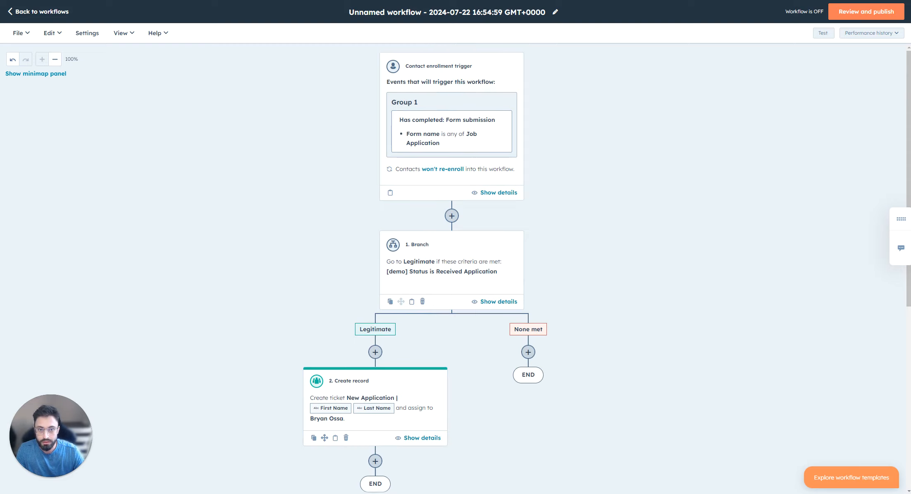
pyautogui.click(580, 1)
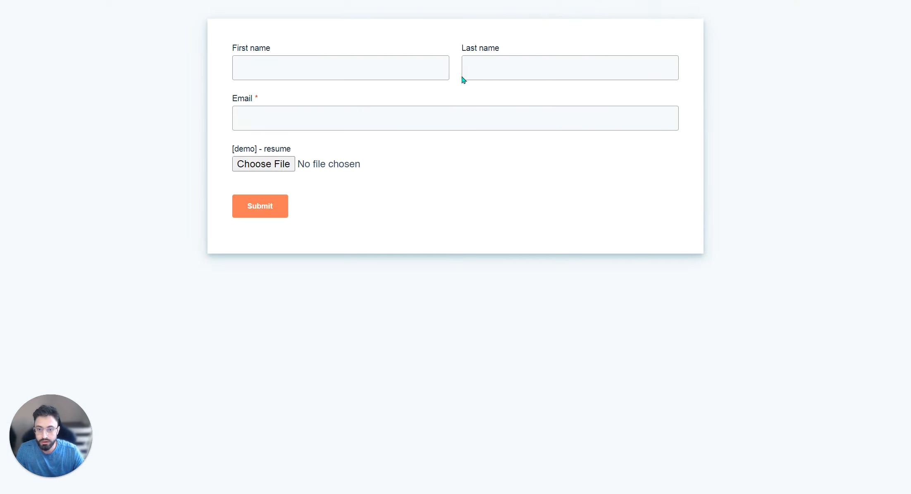
pyautogui.click(491, 0)
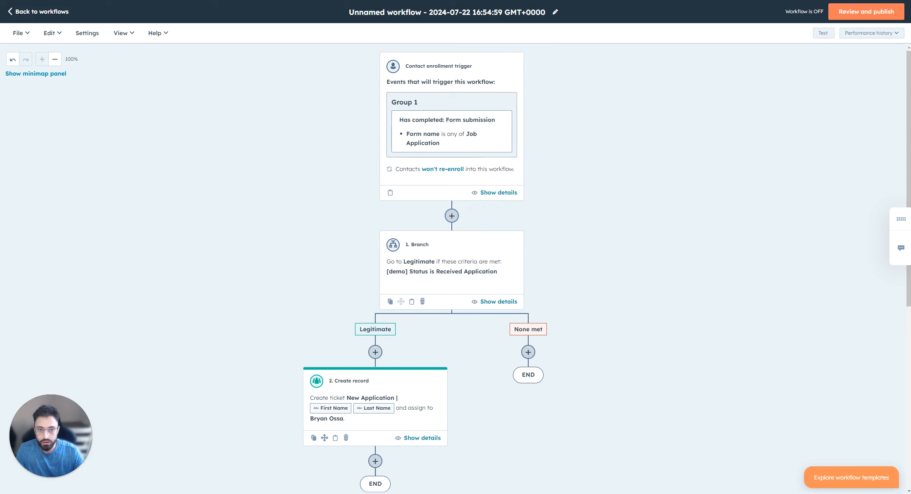
pyautogui.click(463, 0)
pyautogui.scroll(-5, 96, 311)
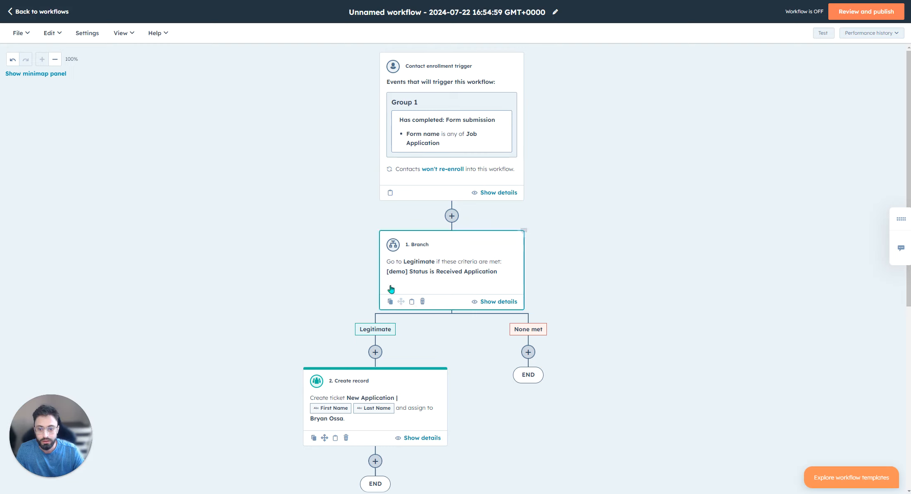
pyautogui.scroll(-2, 381, 403)
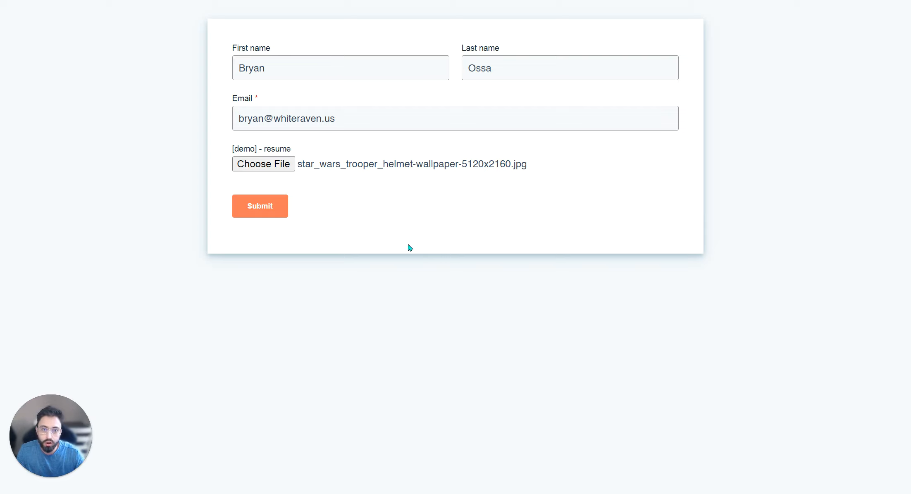
pyautogui.click(266, 207)
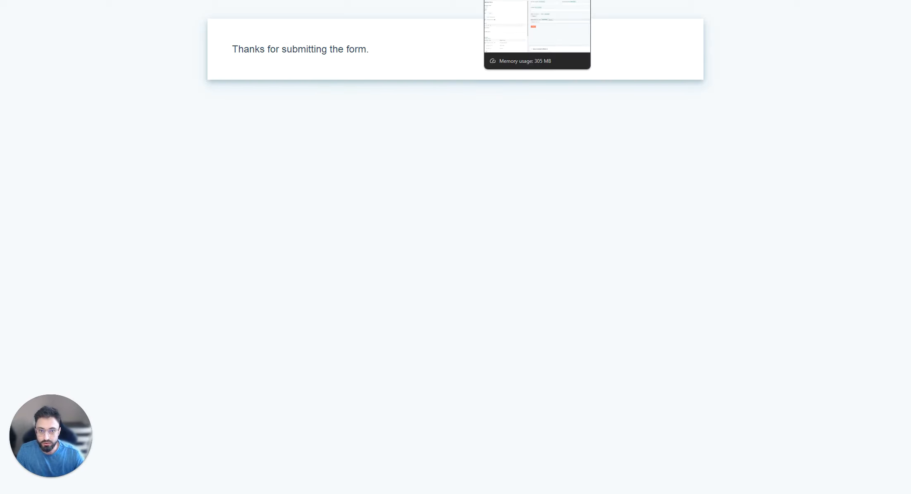
# Return to the Test workflow and check its enrollment history for the submitted contact.
pyautogui.click(453, 0)
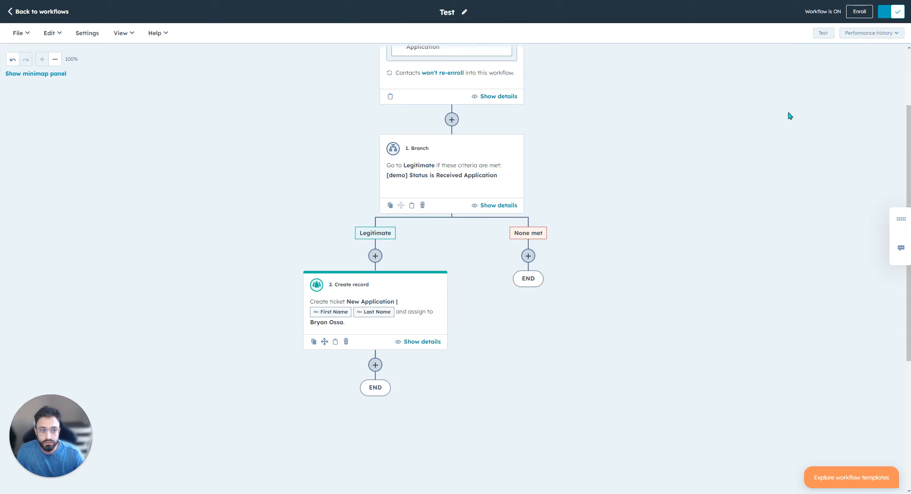
pyautogui.click(866, 35)
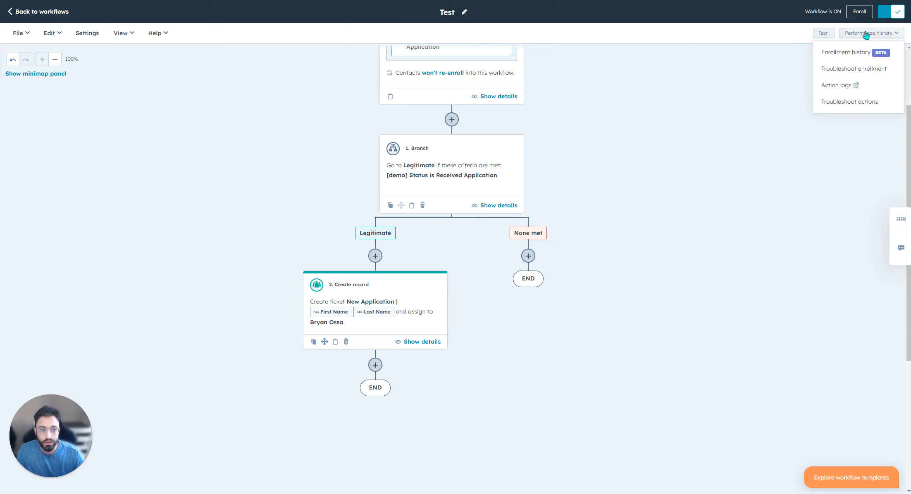
pyautogui.click(854, 52)
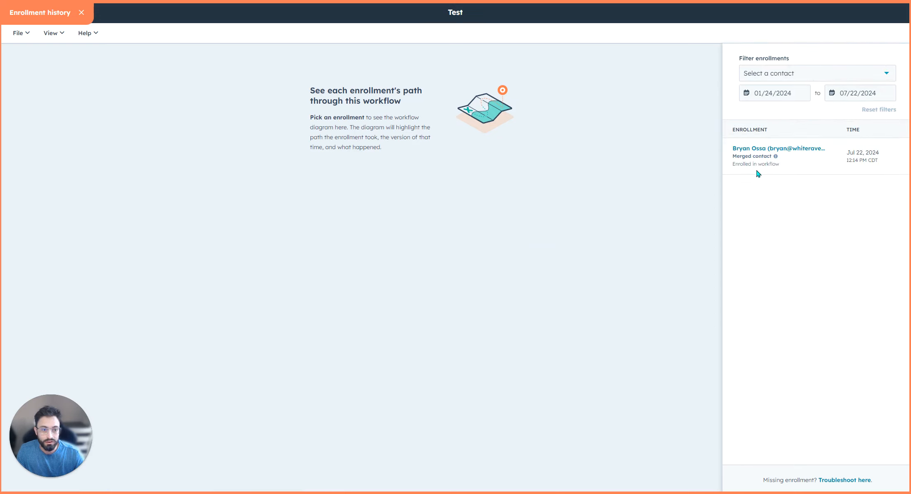
pyautogui.moveTo(762, 161)
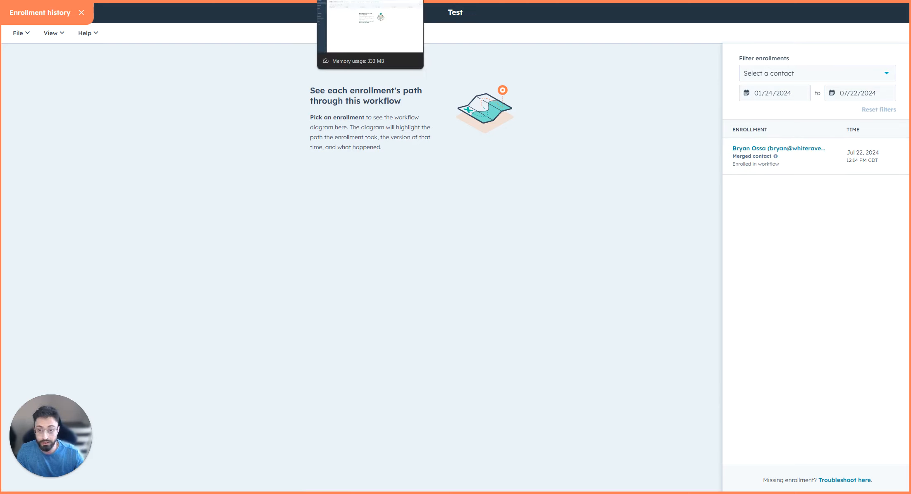
# Refresh the Application pipeline's ticket board and preview the new applicant's ticket to check its details and associated contact.
pyautogui.click(355, 0)
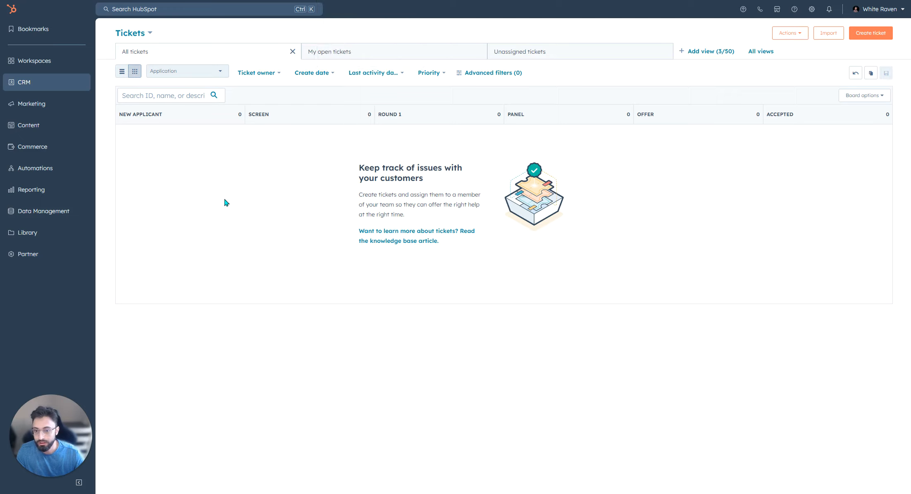
pyautogui.press('F5')
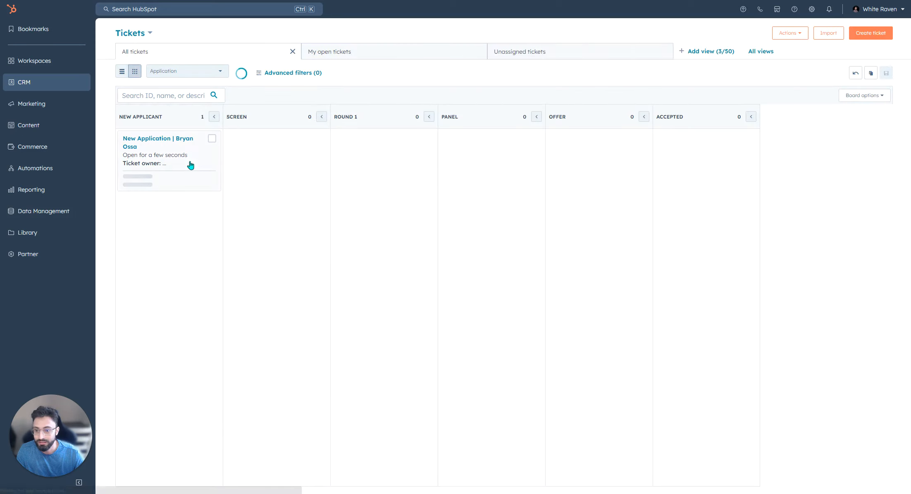
pyautogui.click(165, 151)
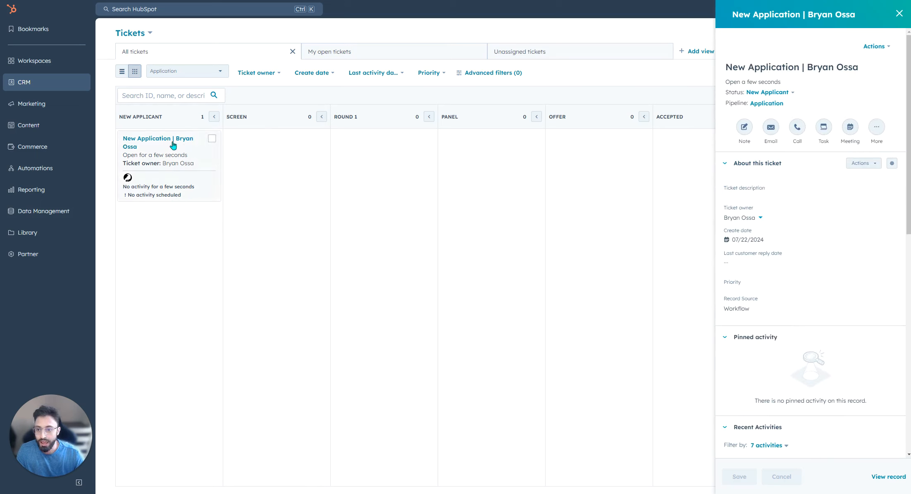
pyautogui.scroll(-7, 812, 234)
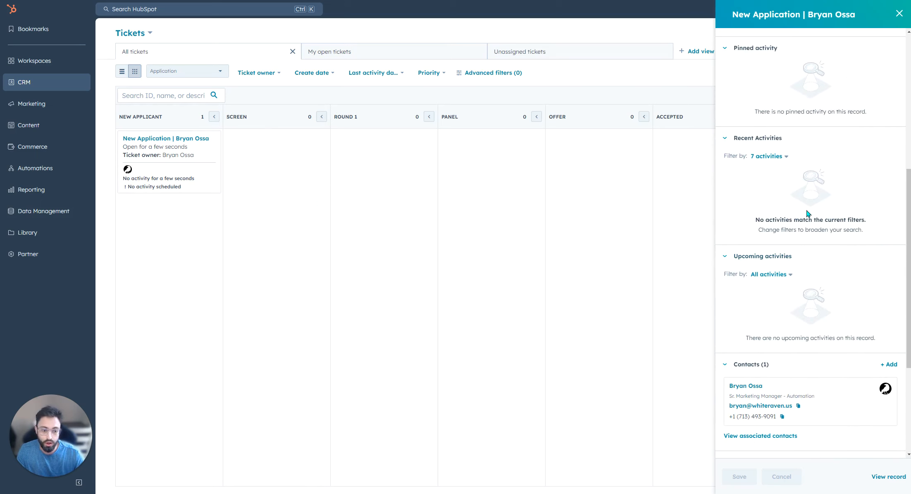
pyautogui.scroll(7, 844, 250)
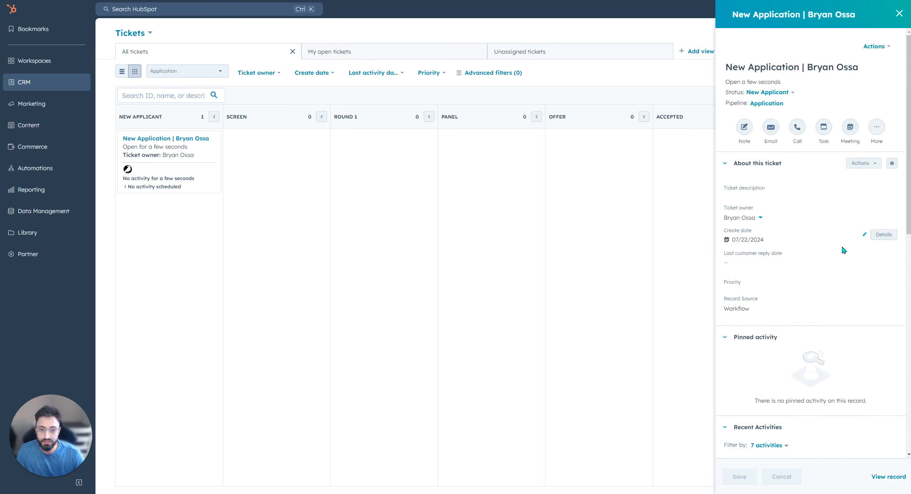
# Move the new application ticket from the New Applicant stage to the Screen stage.
pyautogui.moveTo(217, 164); pyautogui.dragTo(298, 179)
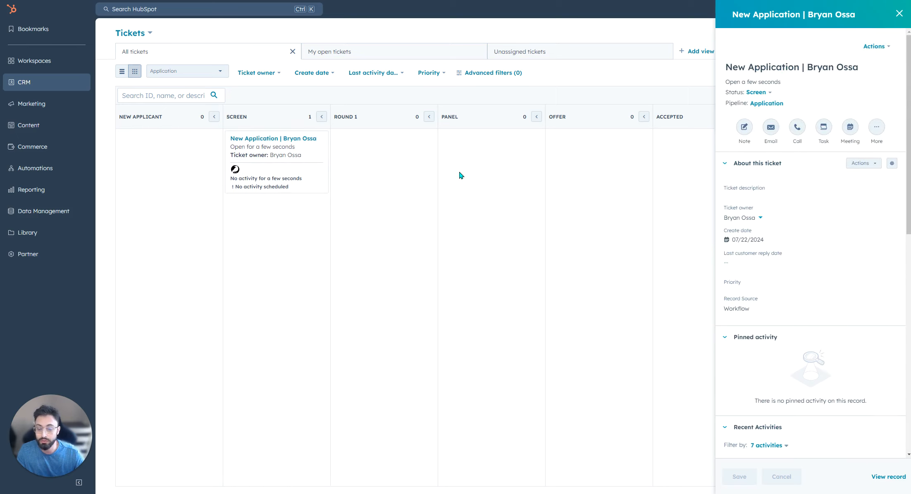